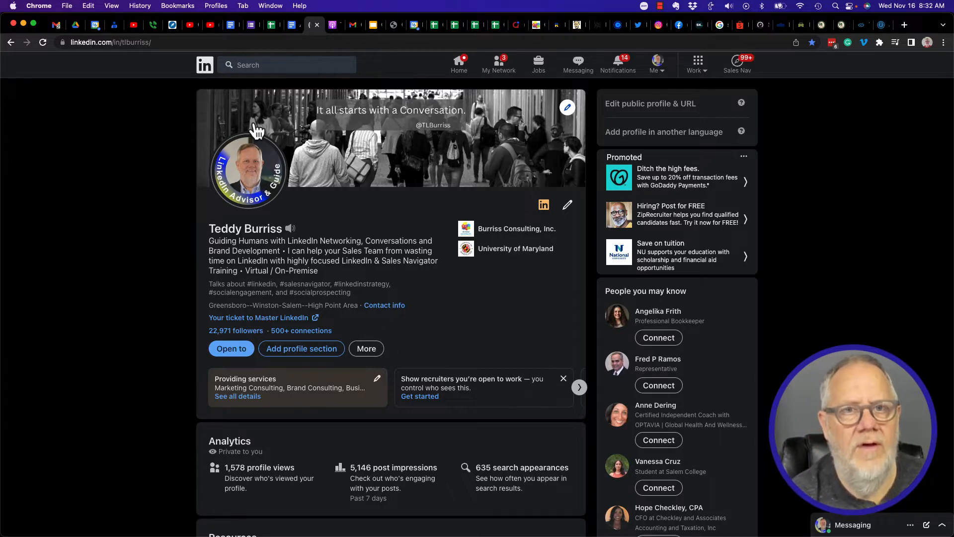
- Open the Burriss Consulting, Inc. page as admin and start a new post sharing that the company is hiring
click(655, 72)
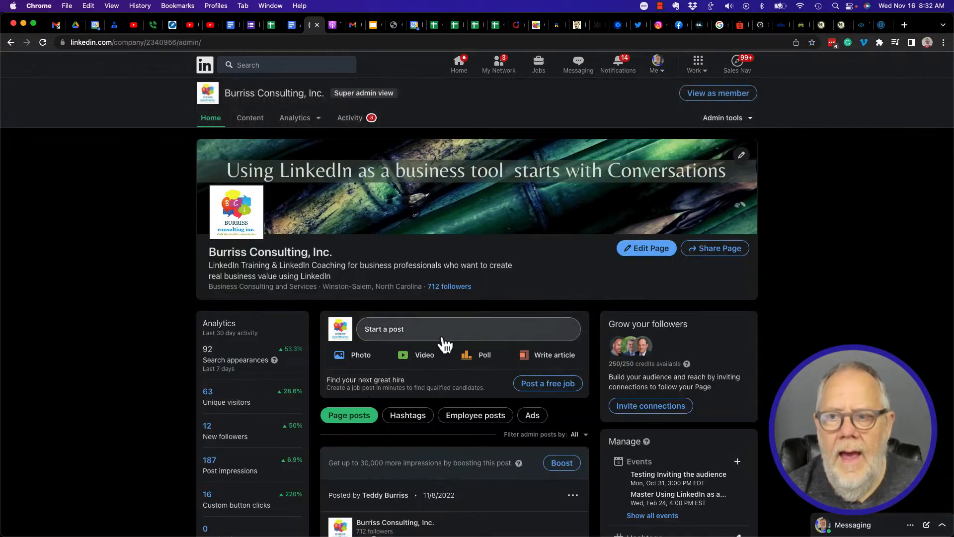
click(407, 338)
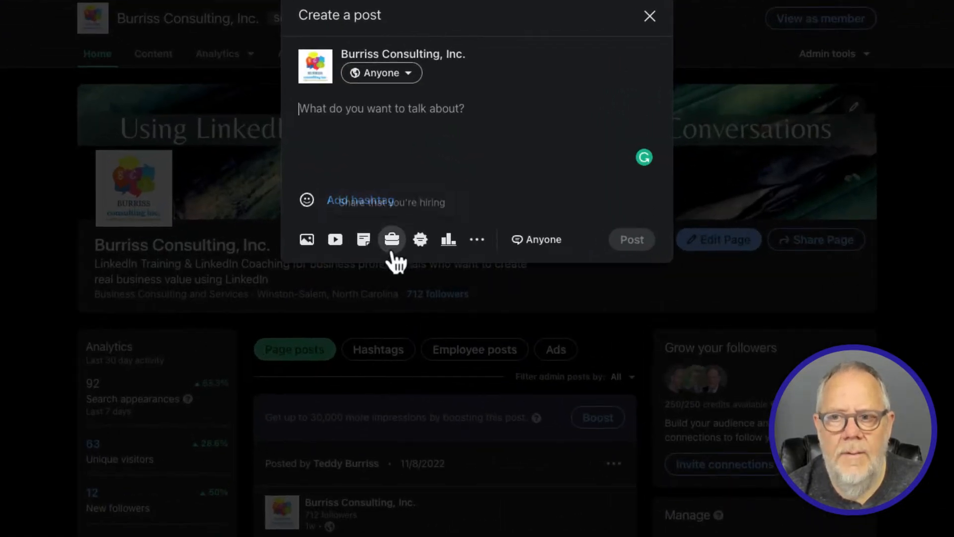
click(392, 253)
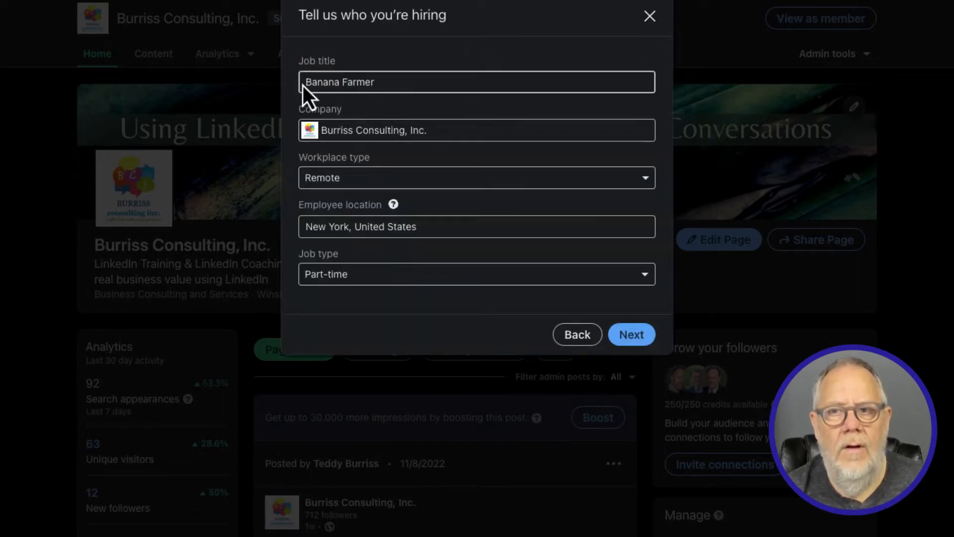
- Set the job title to "Banana Farmer - Level 2", keep the other job details and proceed to the job criteria
click(407, 81)
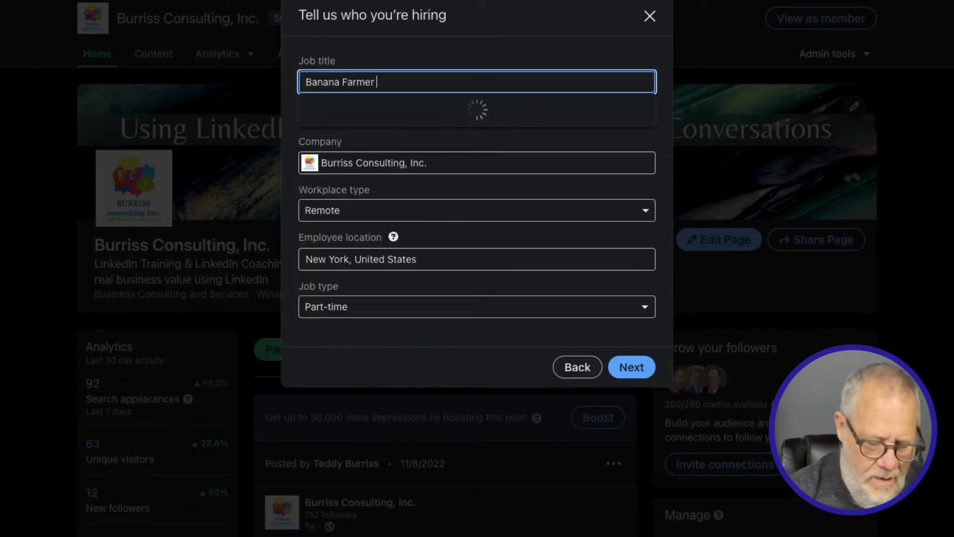
text(- Level 2)
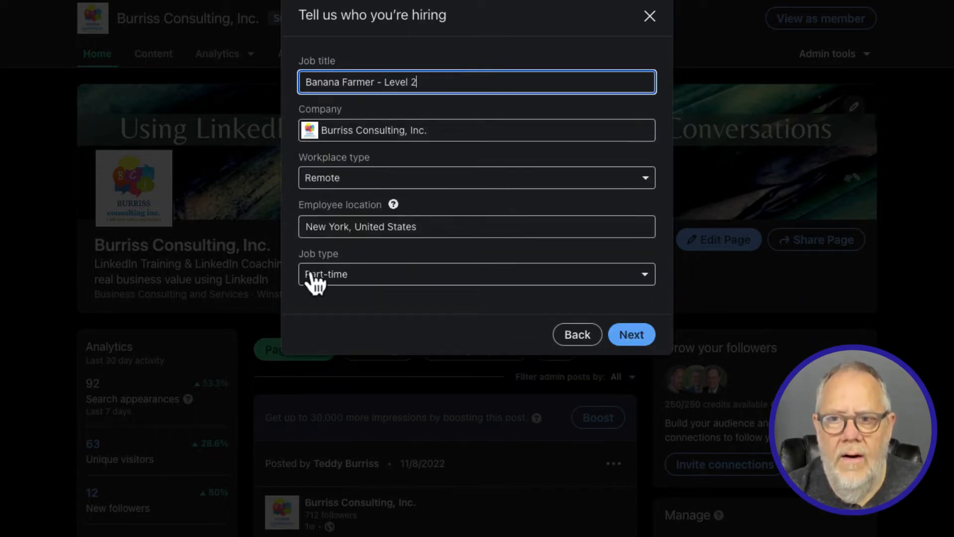
click(632, 335)
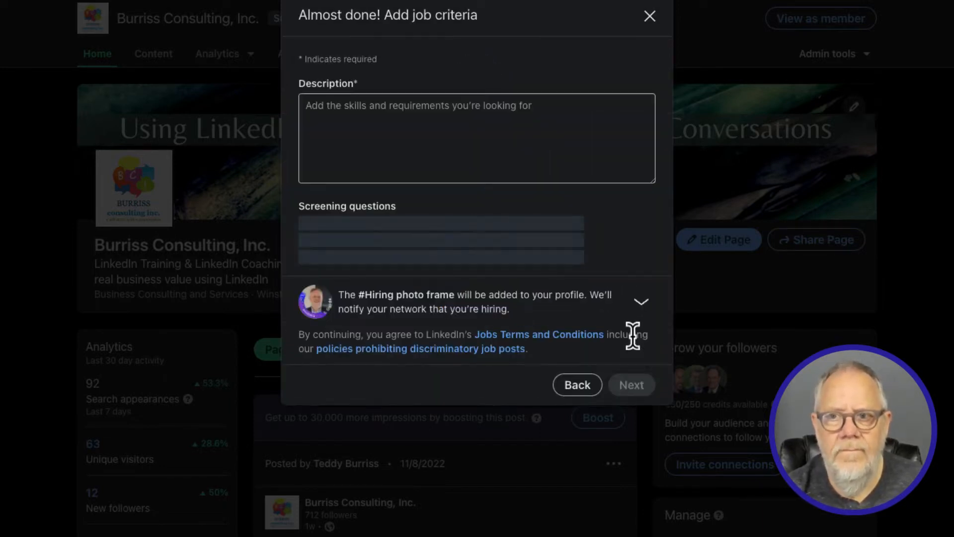
- Fill the job description with the "Lorem ipsum" placeholder paragraph using the ;fill snippet and proceed without screening questions
click(392, 128)
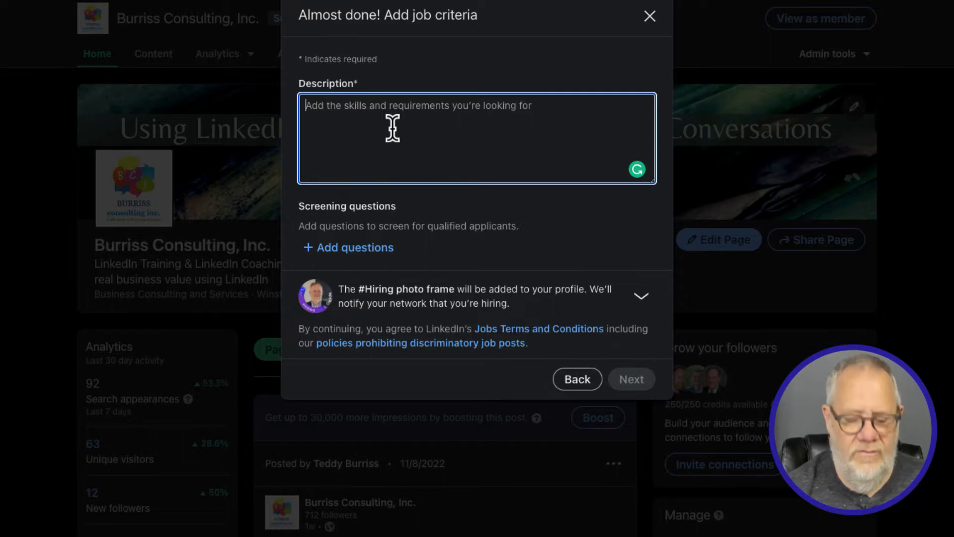
text(;fill)
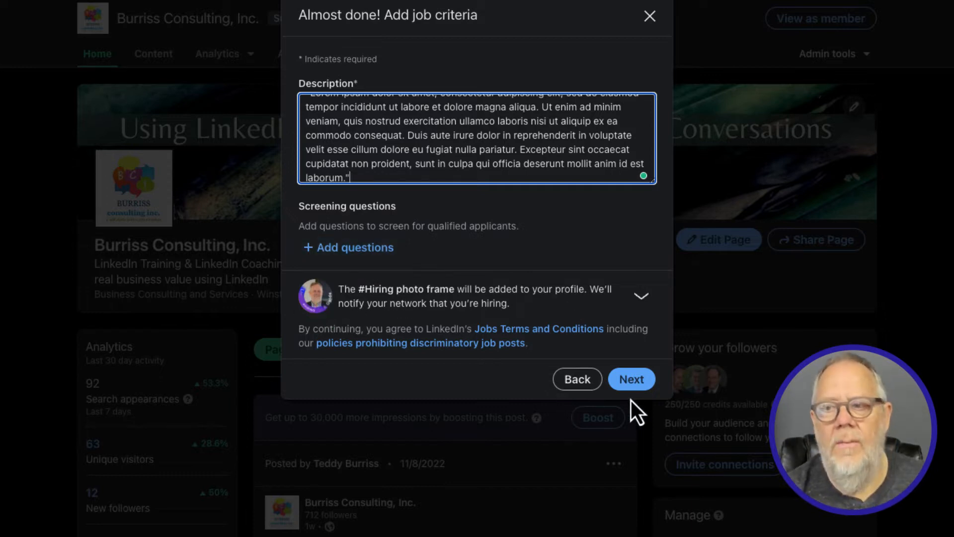
click(638, 389)
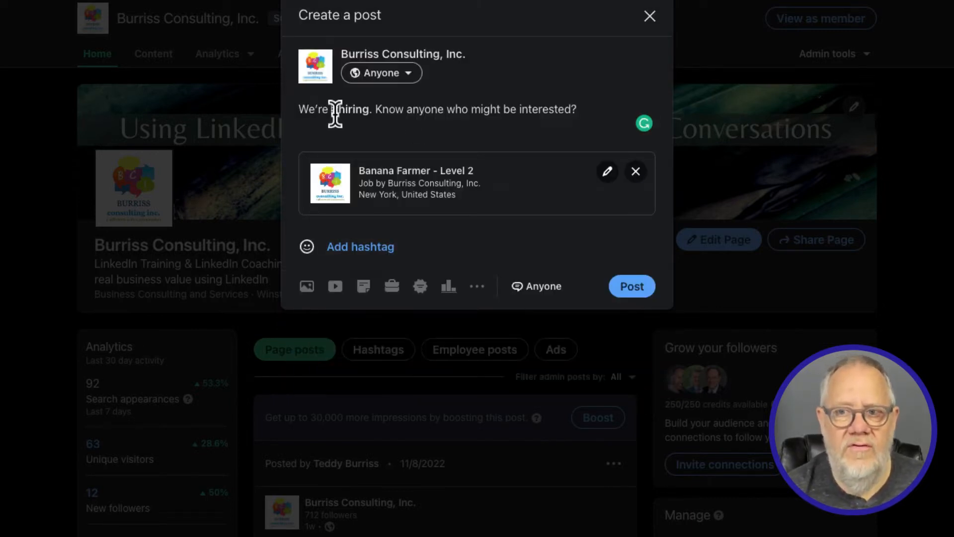
- Replace the post text with "#Testing new features of Job Posts on LinkedIn" and "This is not a real job. I ain't got the budget to hire you."
key(Up)
text(#Testing)
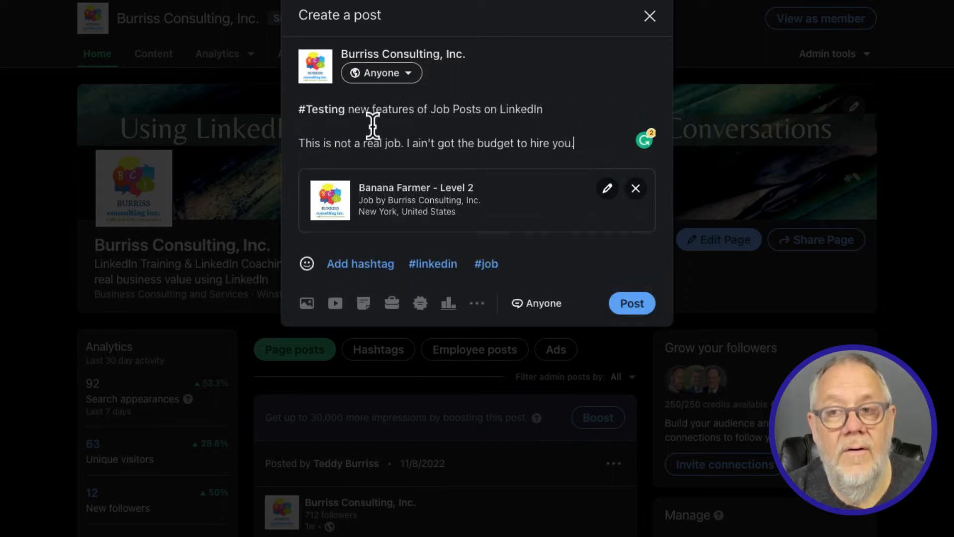
- Publish the hiring post and decline the offer to promote the job
click(633, 306)
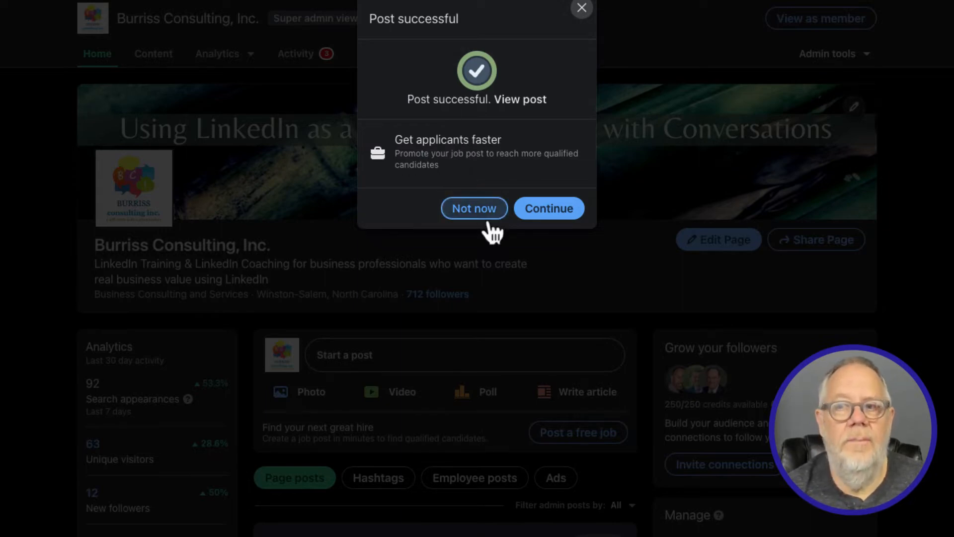
click(480, 219)
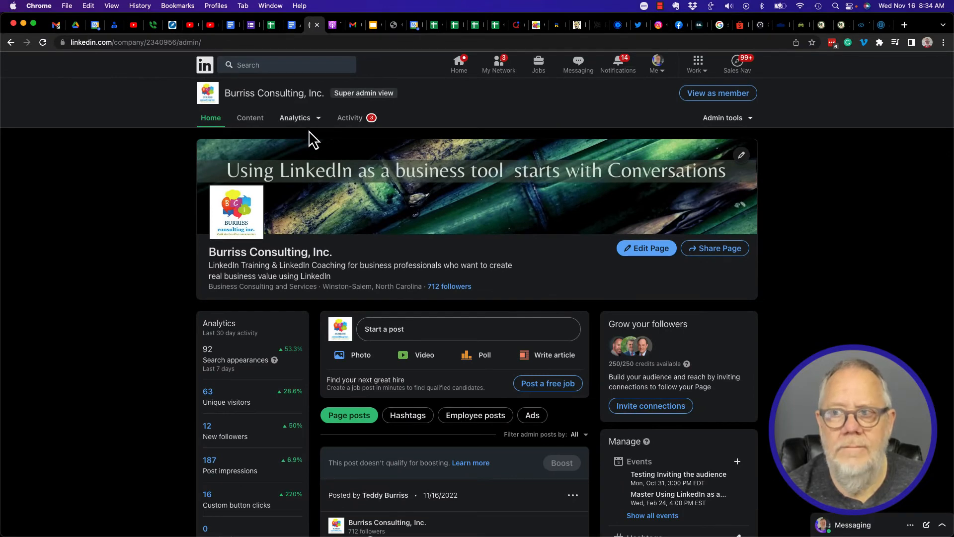
- View the company page as a member and open the Banana Farmer - Level 2 listing among its jobs
click(690, 96)
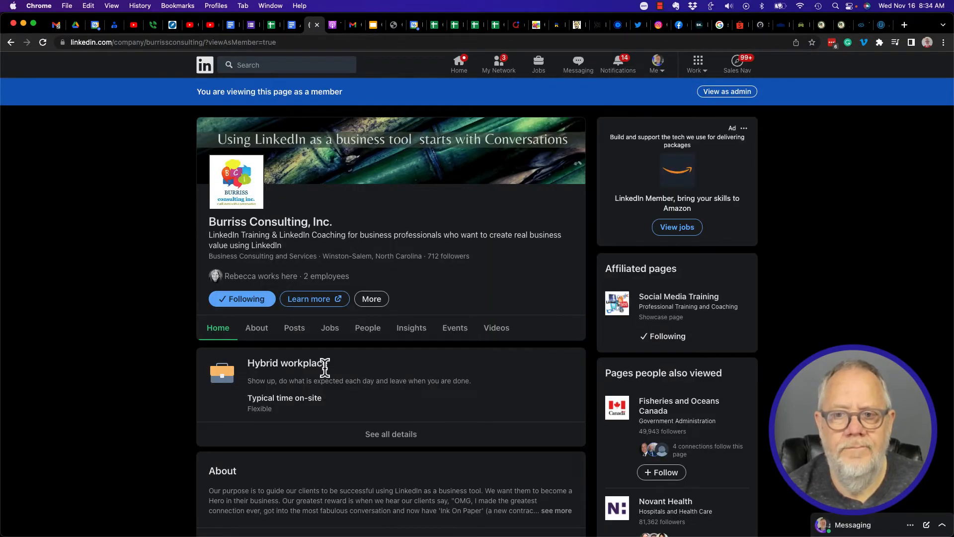
click(330, 333)
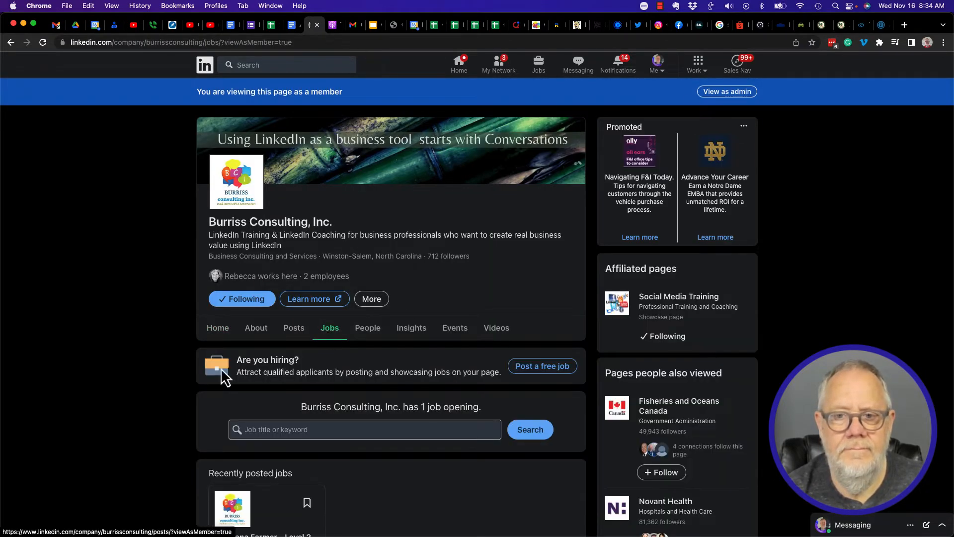
scroll(164, 407, down, 3)
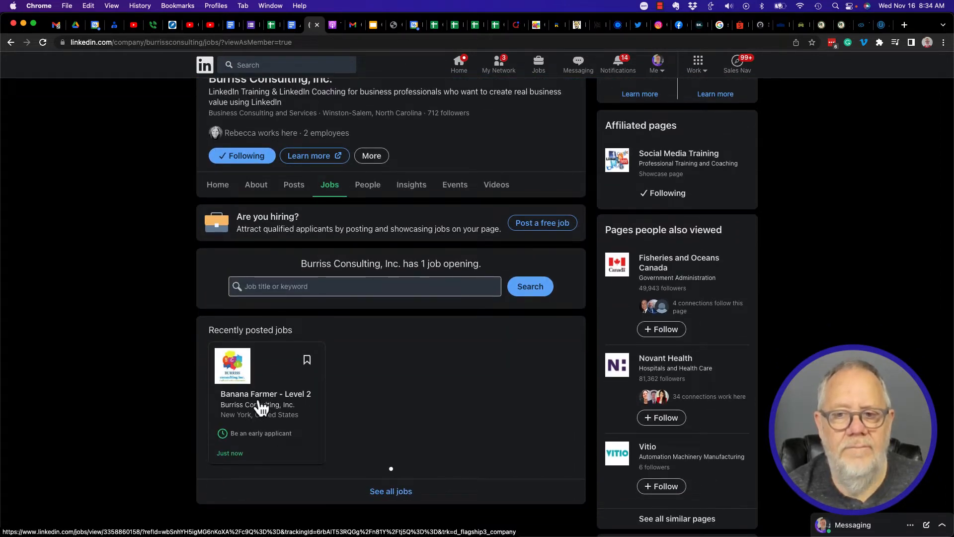
click(259, 401)
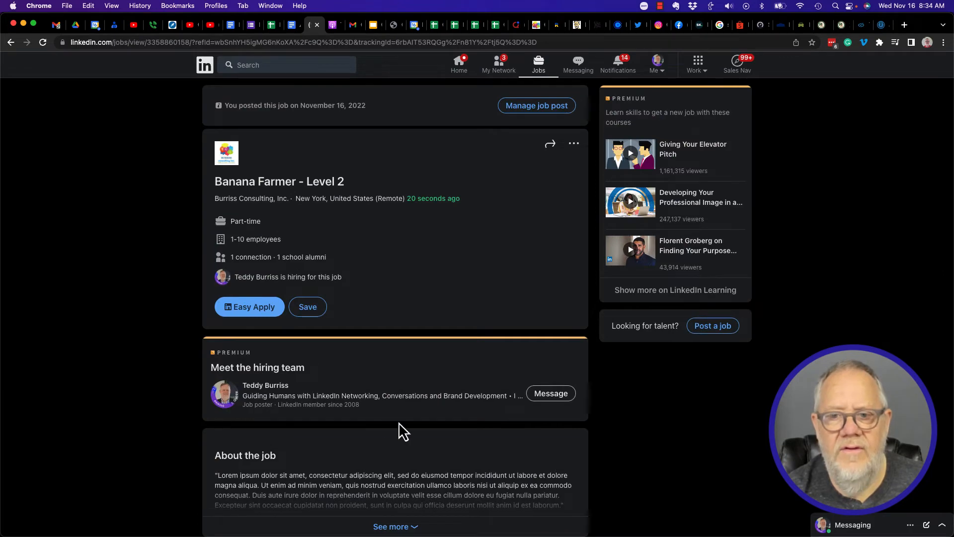
- Expand the full job description and review the job listing as applicants see it
scroll(399, 422, down, 3)
click(400, 375)
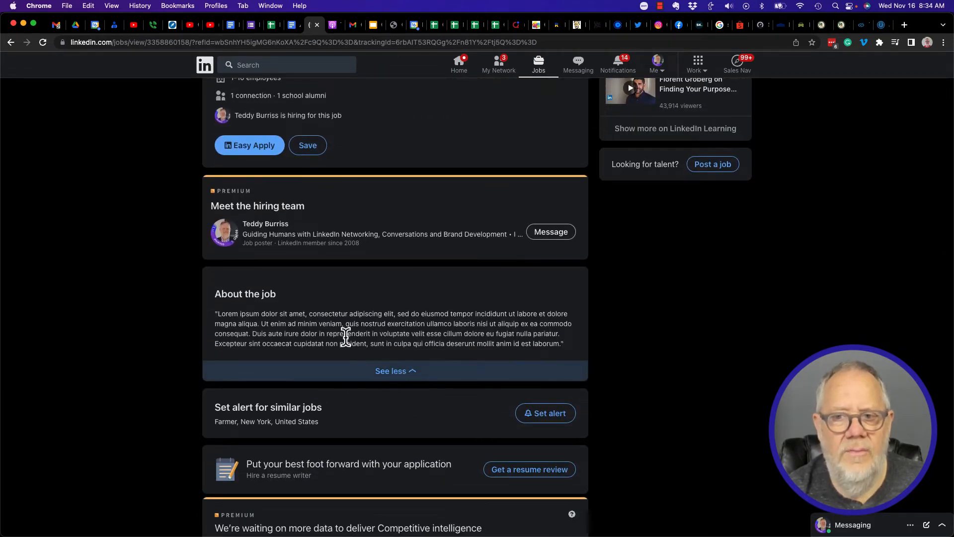
scroll(345, 334, down, 3)
scroll(343, 338, up, 6)
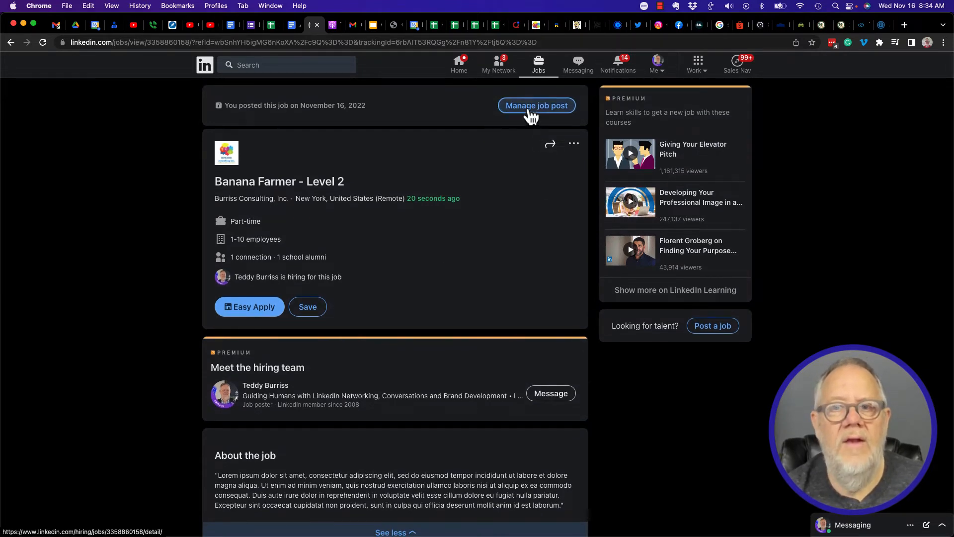
- Open the job post's management page, start editing its description and review the basic info, keeping all entries
click(530, 110)
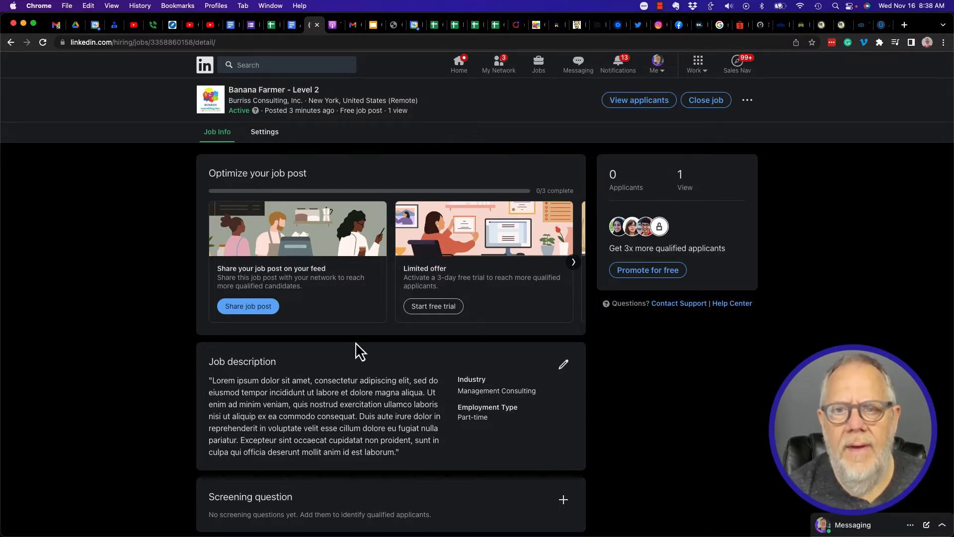
click(565, 367)
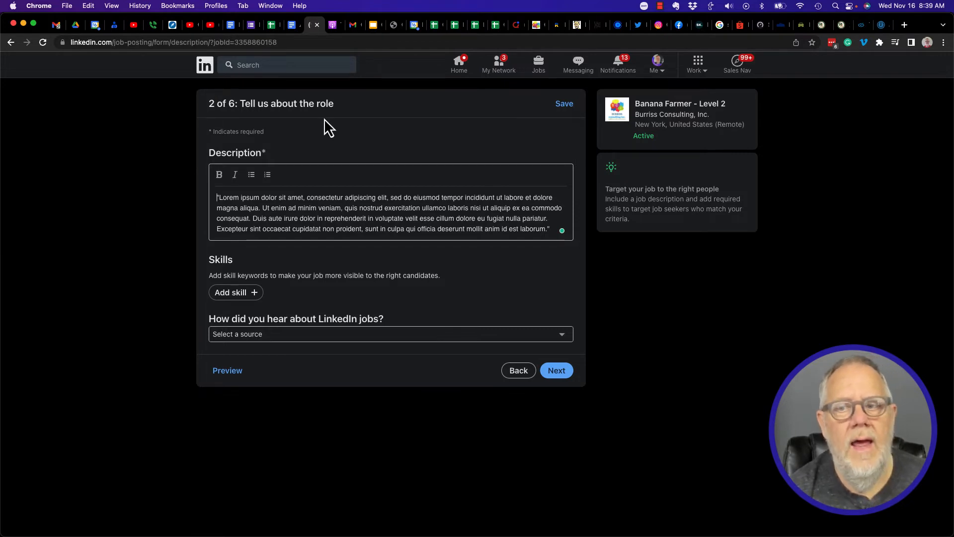
click(515, 373)
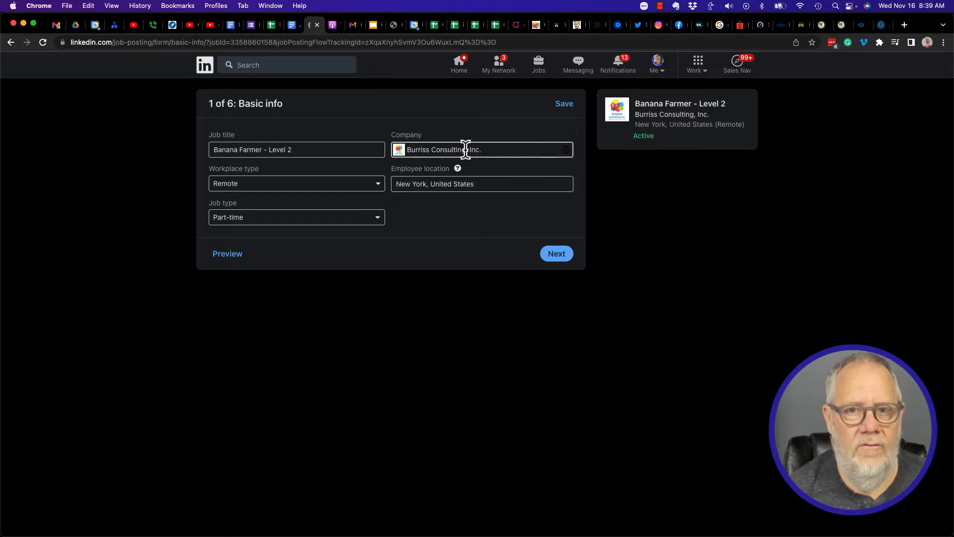
click(565, 256)
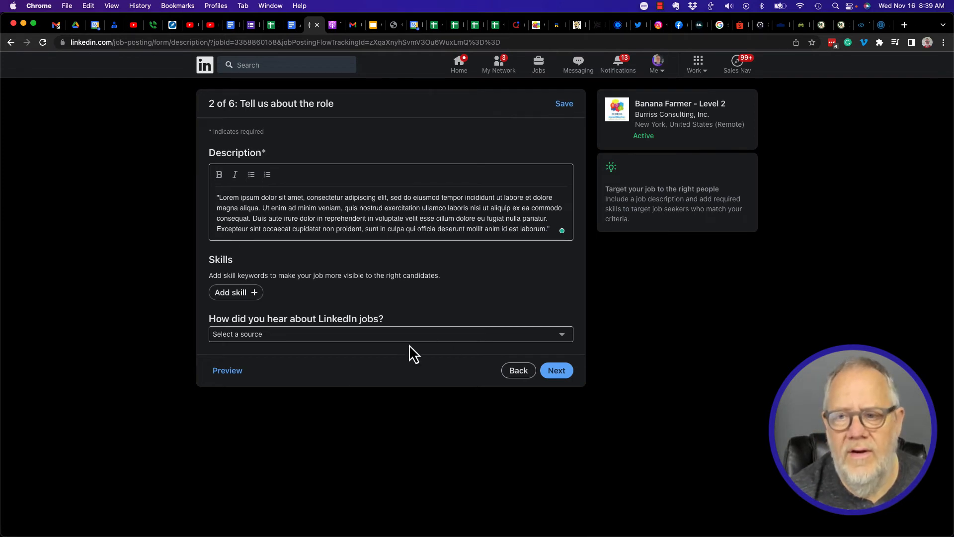
- Advance past the role and applicant settings without adding screening questions, select the free plan and decline the 3-day free trial
click(564, 379)
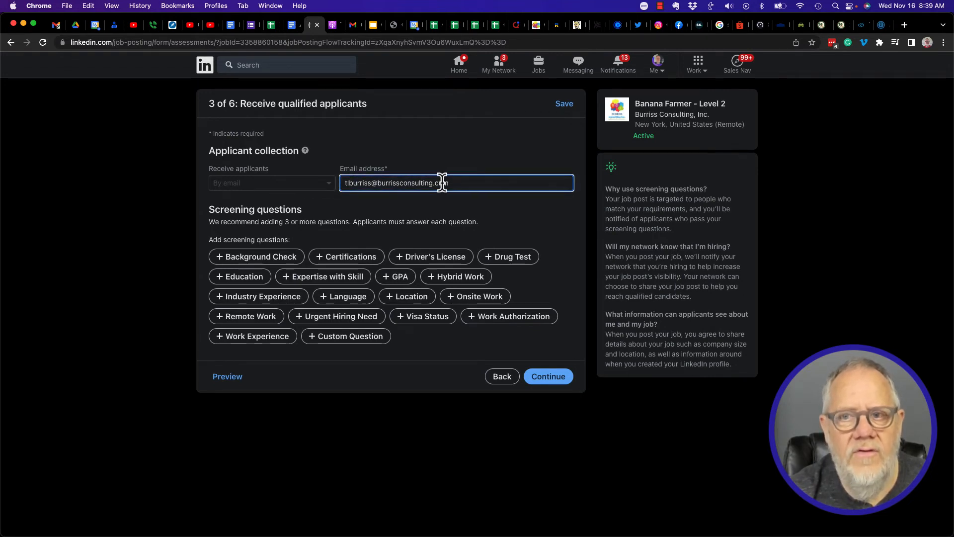
drag(443, 183, 400, 182)
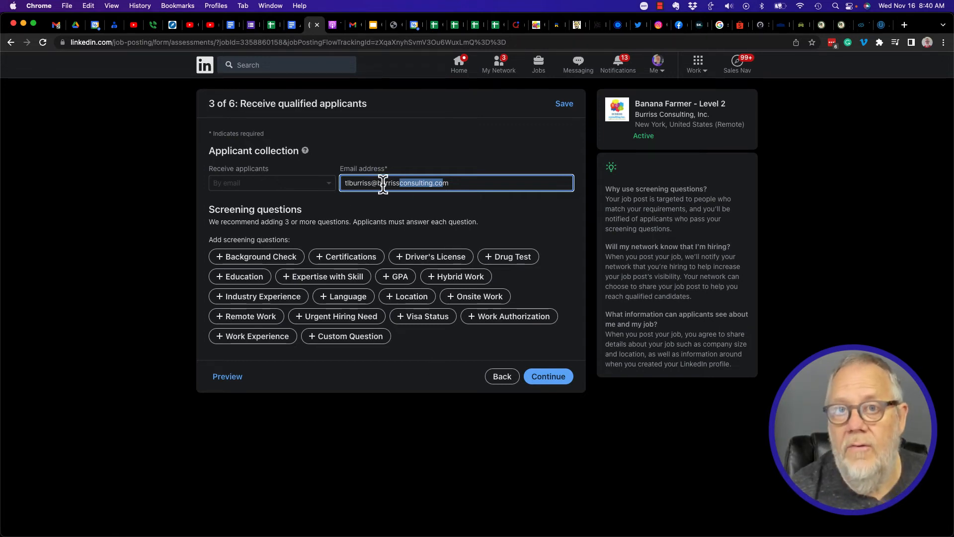
click(548, 379)
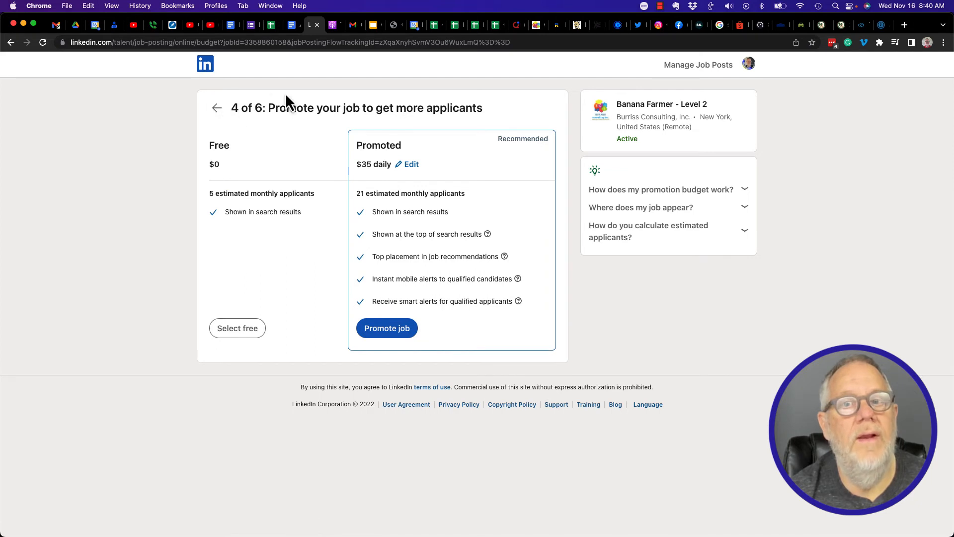
click(236, 331)
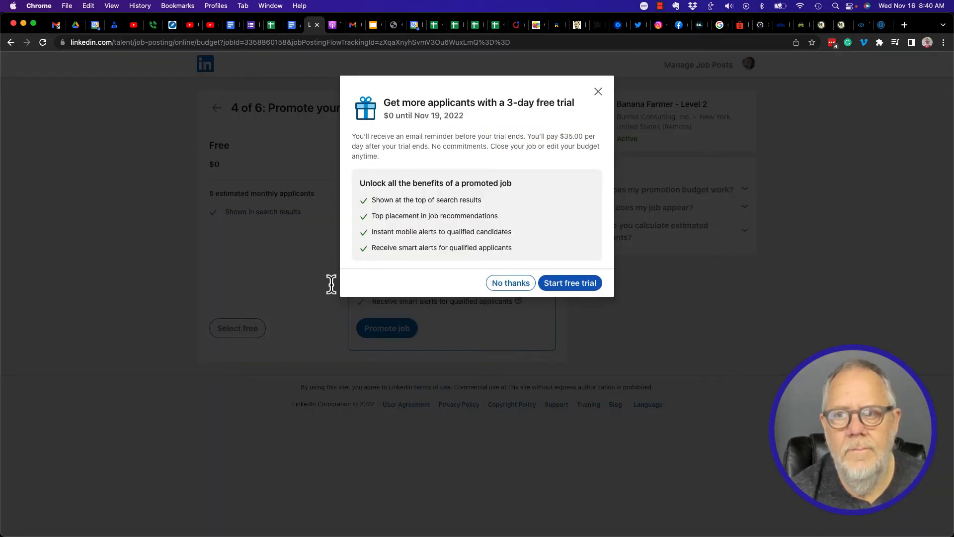
click(512, 287)
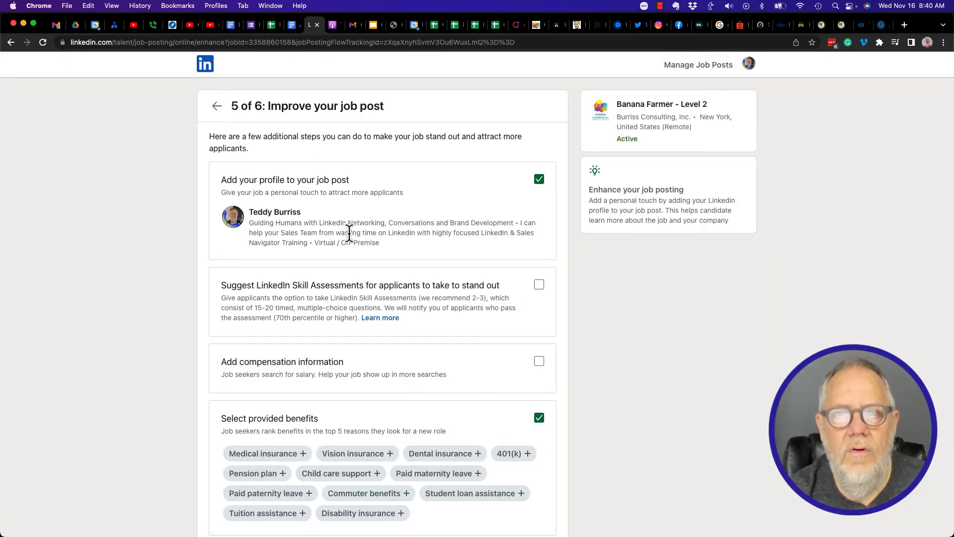
- Review the profile, skill assessment, compensation and benefits options for improving the job post, then finish editing with the defaults
scroll(344, 301, down, 3)
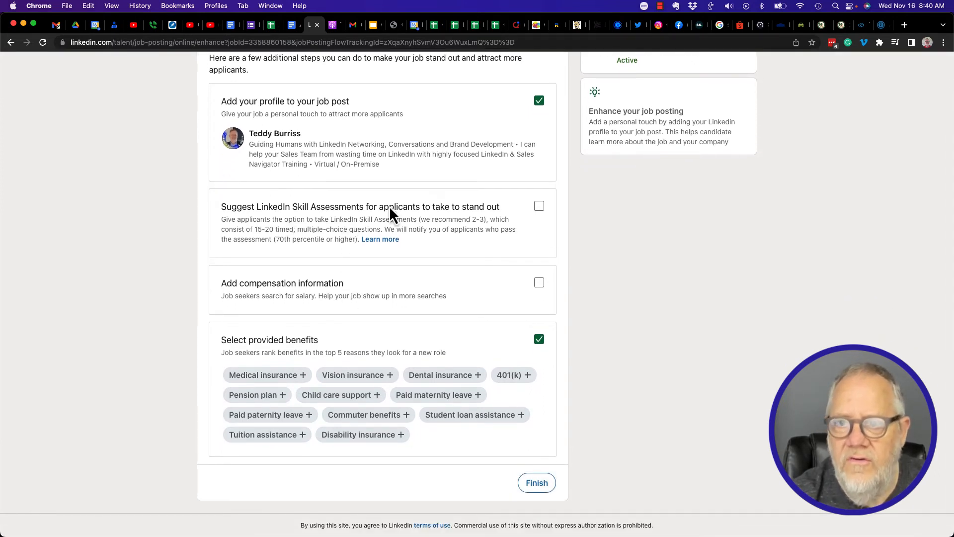
scroll(335, 267, down, 1)
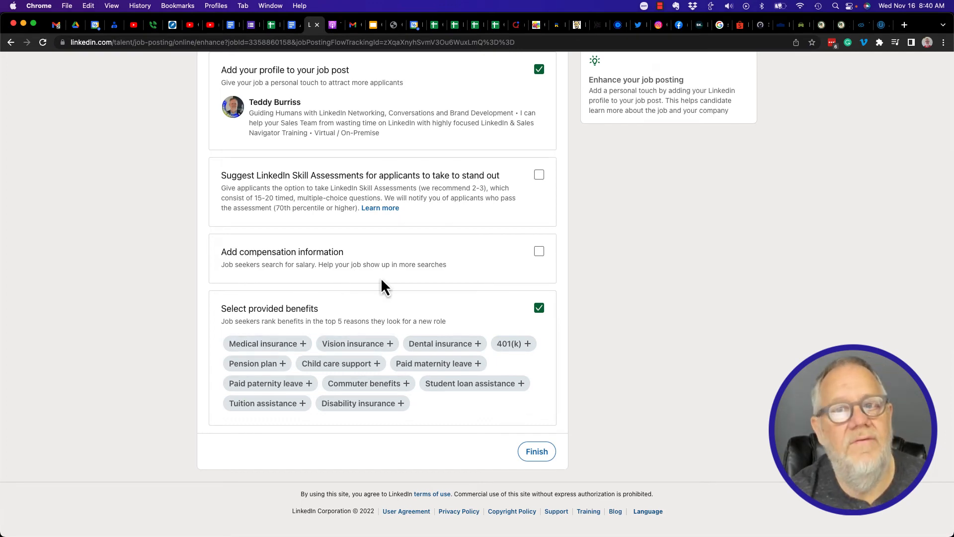
scroll(358, 323, up, 3)
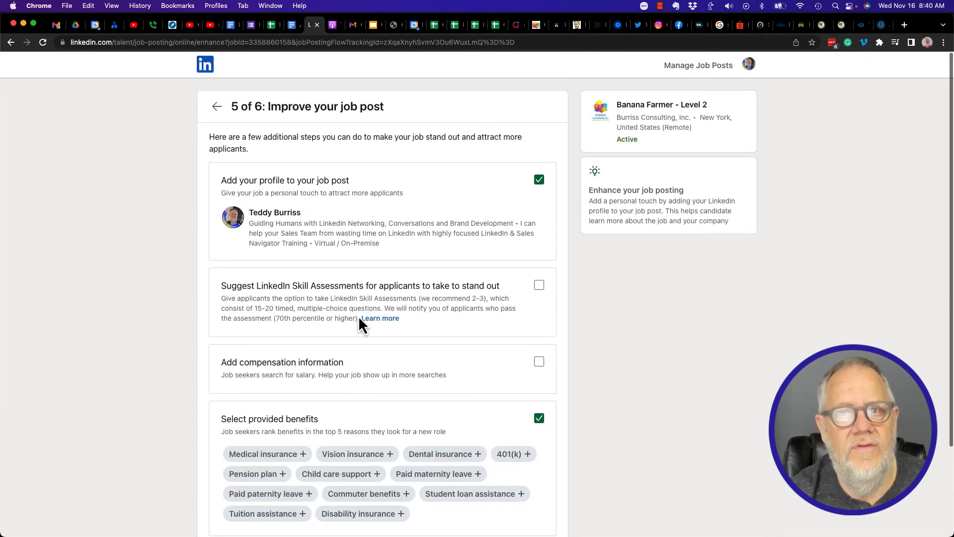
scroll(360, 323, down, 3)
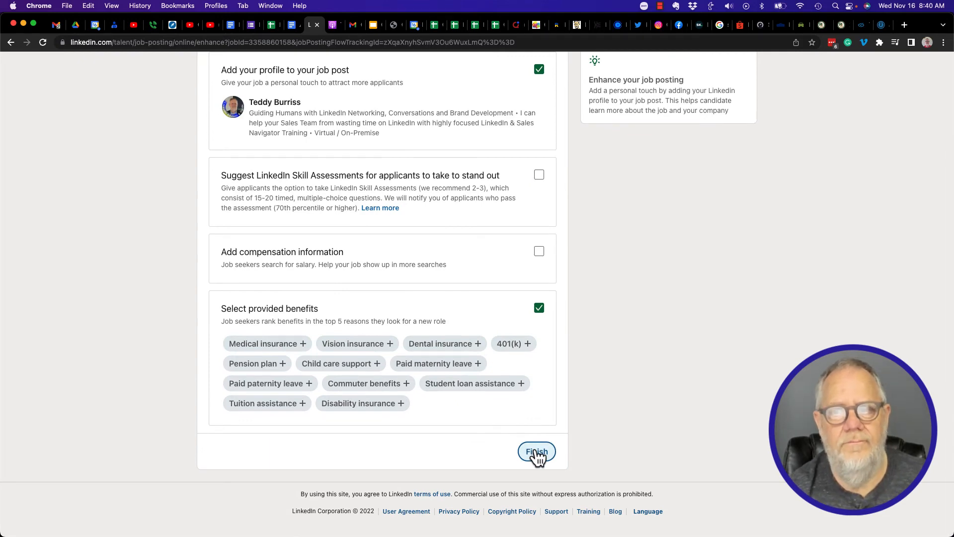
click(536, 453)
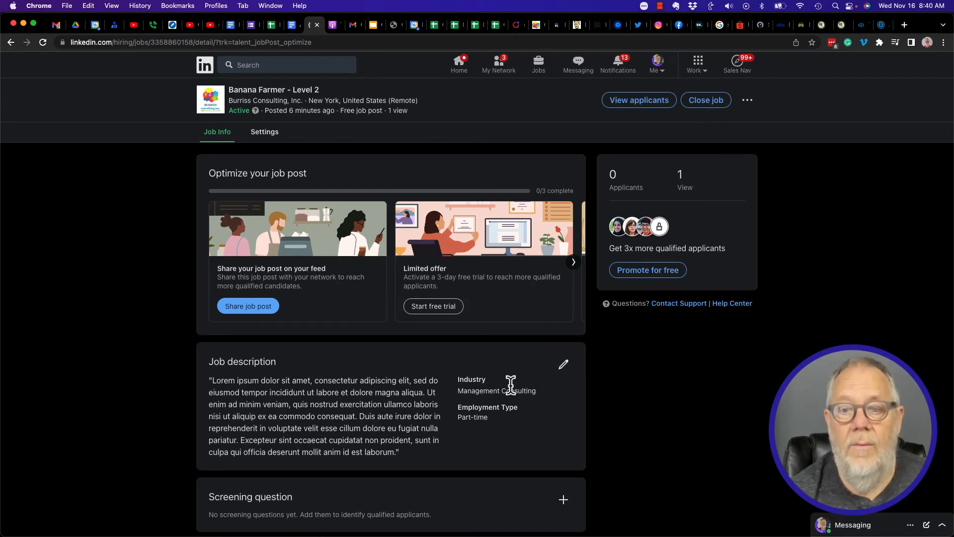
- Return from the job's management page to the Burriss Consulting, Inc. company page admin view
scroll(463, 443, down, 1)
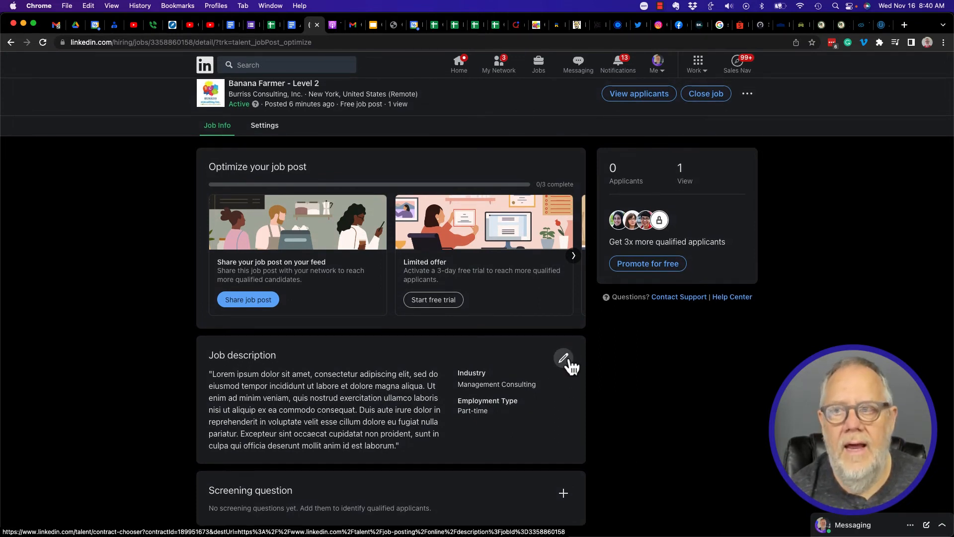
click(657, 69)
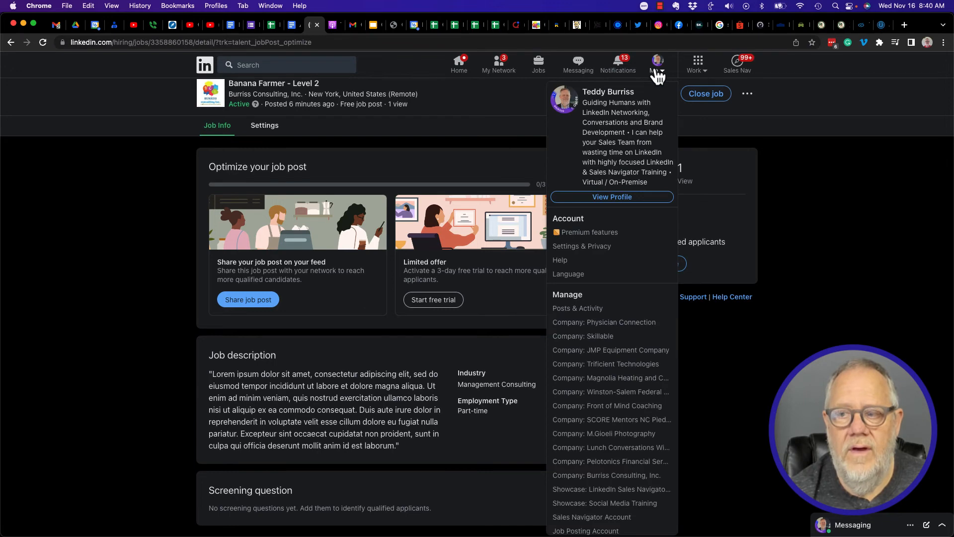
click(595, 476)
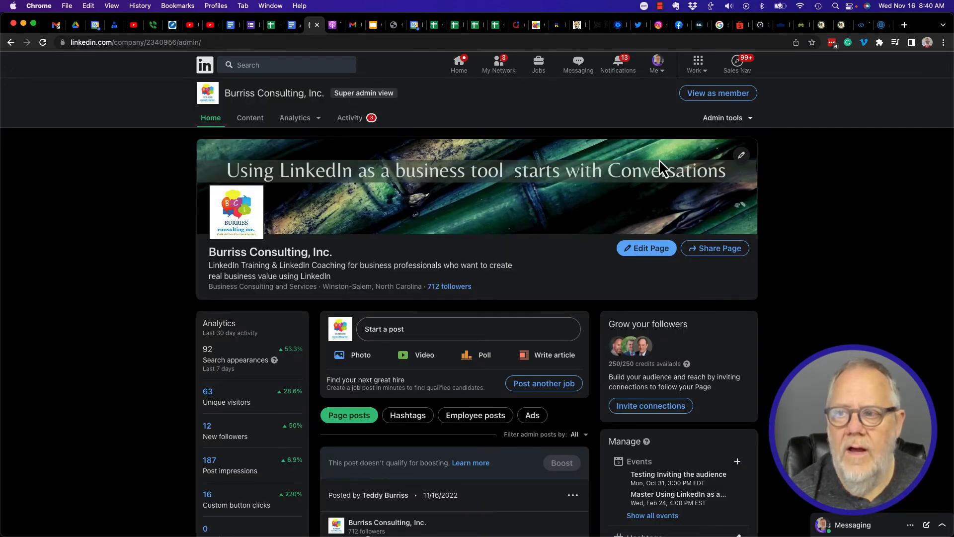
- View the Burriss Consulting, Inc. page as a member and show its job listings
click(716, 94)
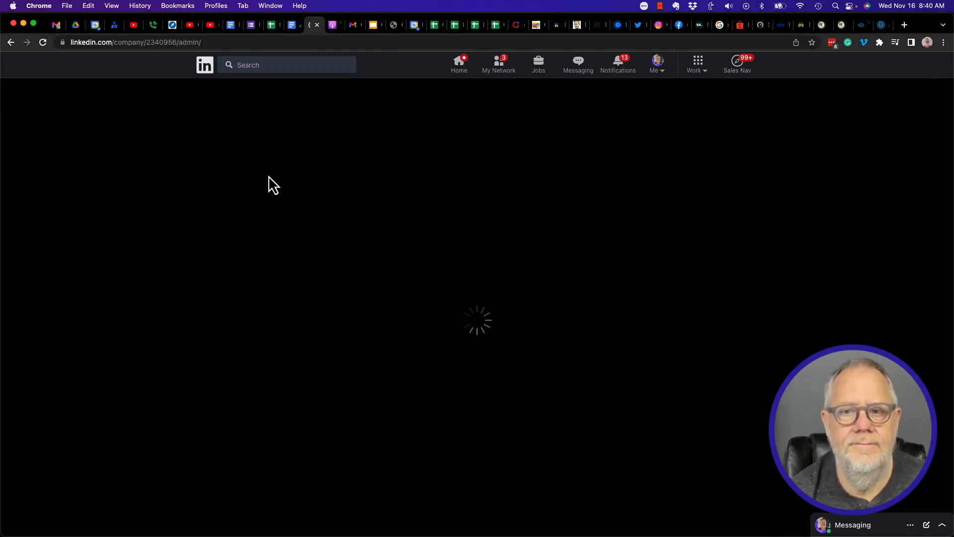
scroll(148, 274, down, 5)
scroll(148, 267, down, 4)
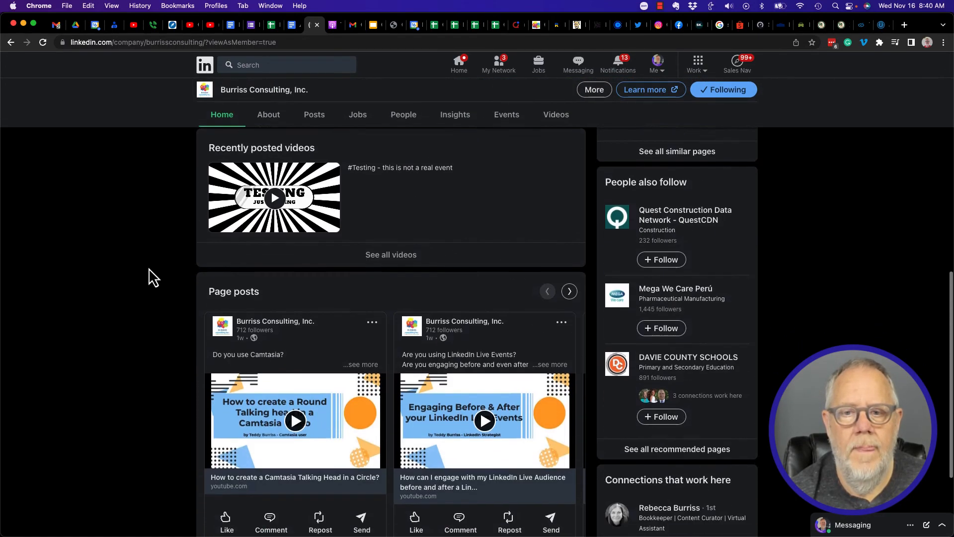
scroll(149, 268, up, 7)
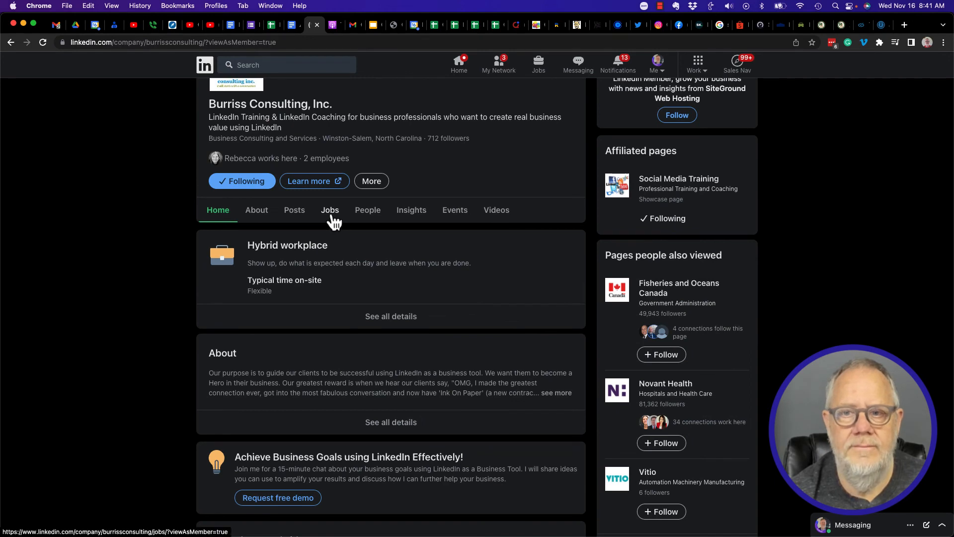
click(332, 218)
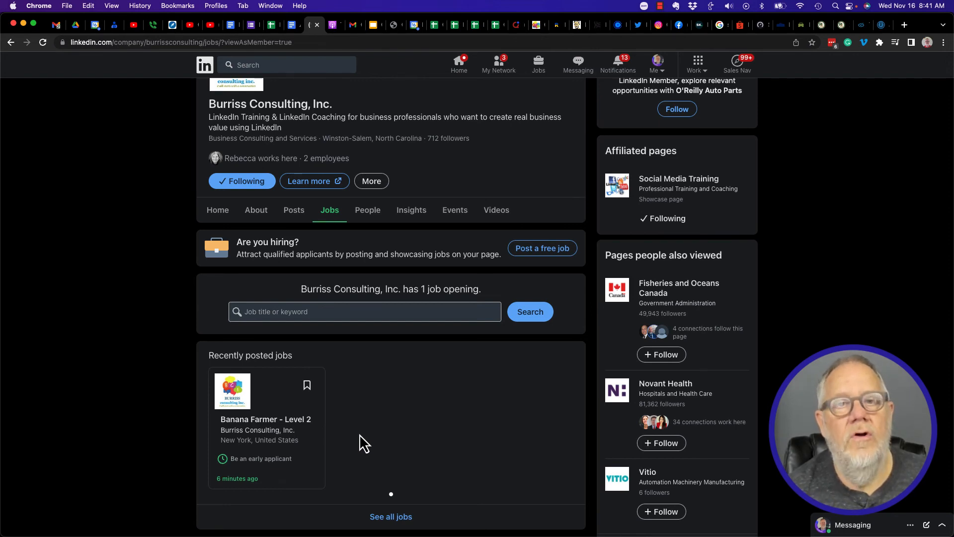
- From the home feed, start a hiring post, review the companies offered for the job, and close it without posting
click(205, 74)
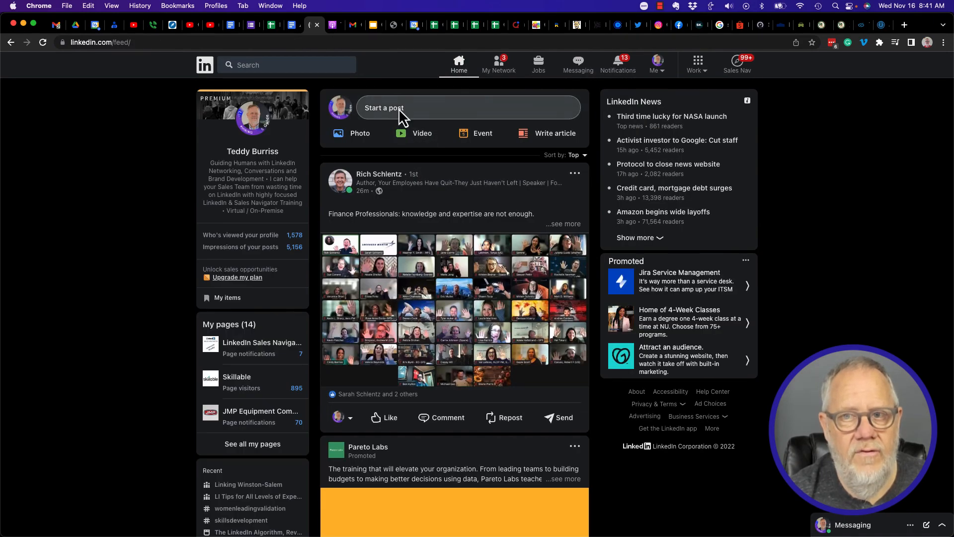
click(399, 108)
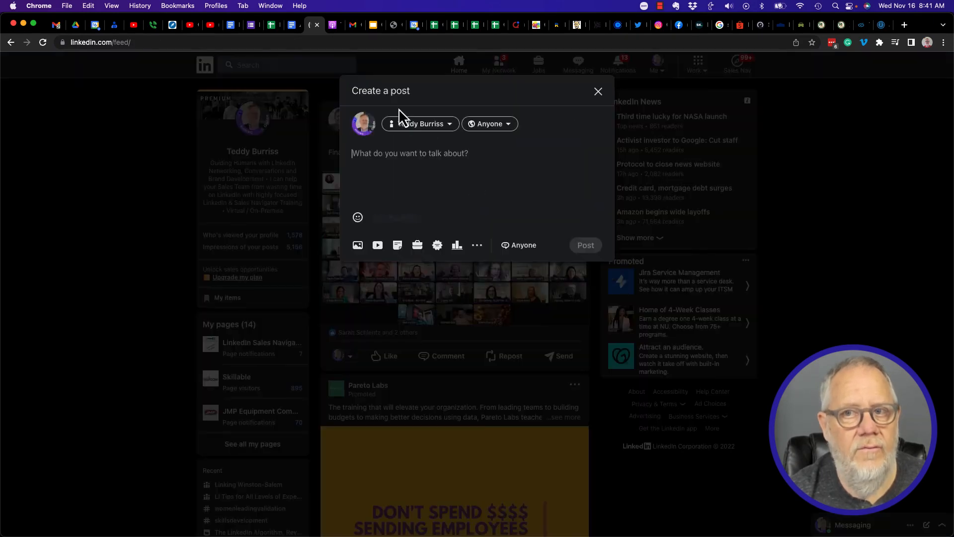
click(418, 246)
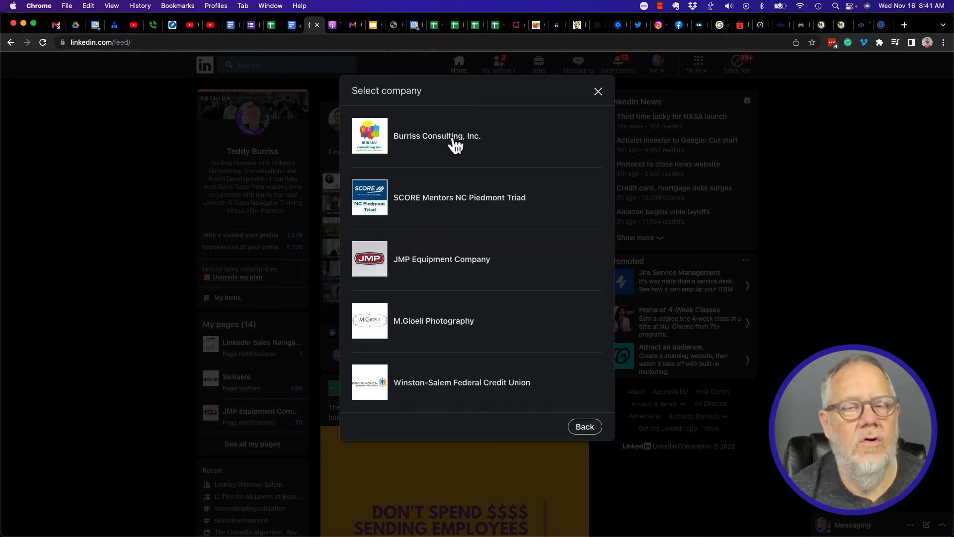
click(598, 92)
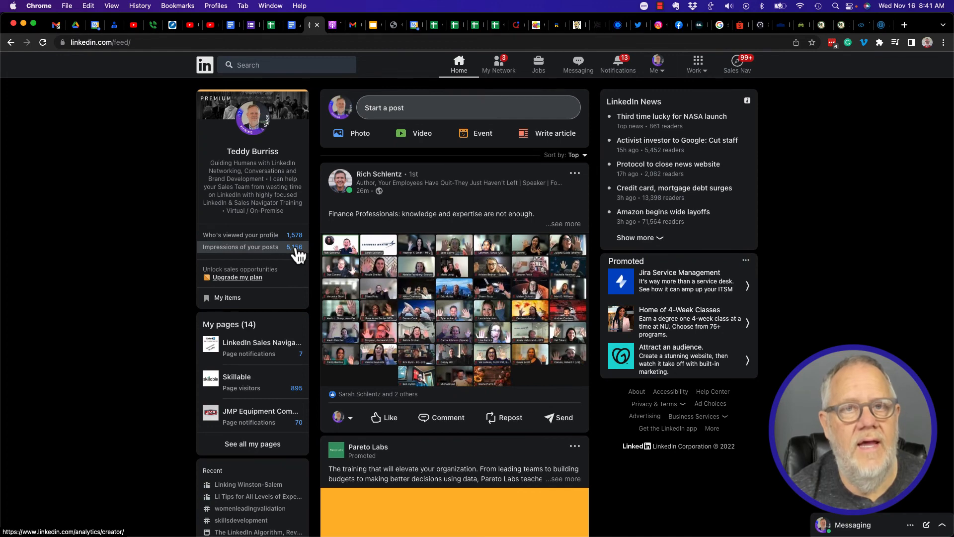